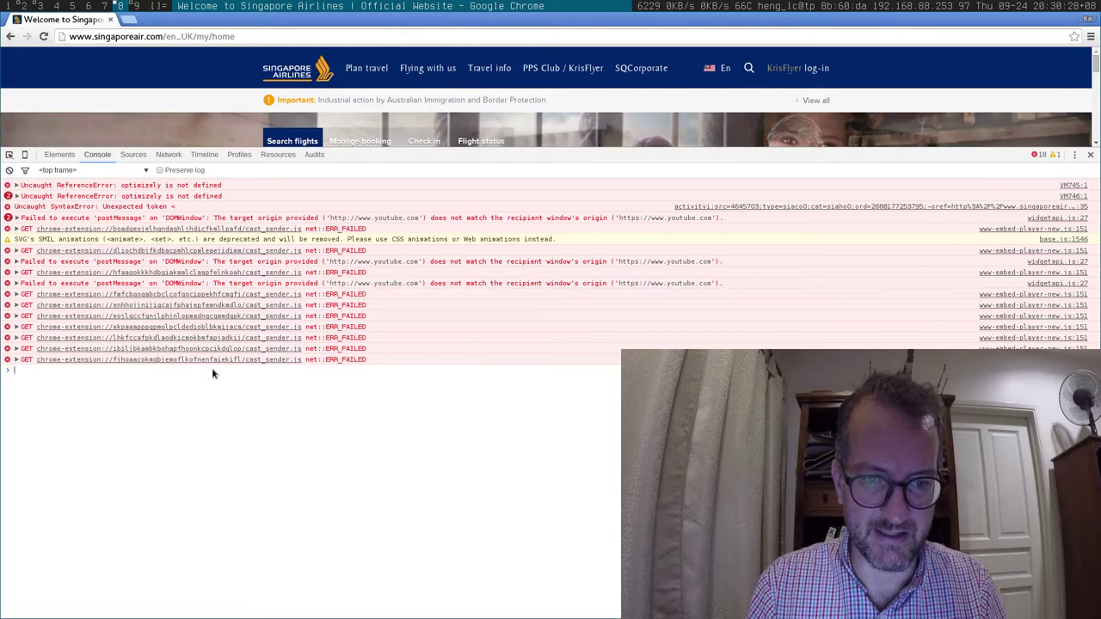
Switch to Firefox with the Singapore Airlines home page and close its developer tools.
key(super+9)
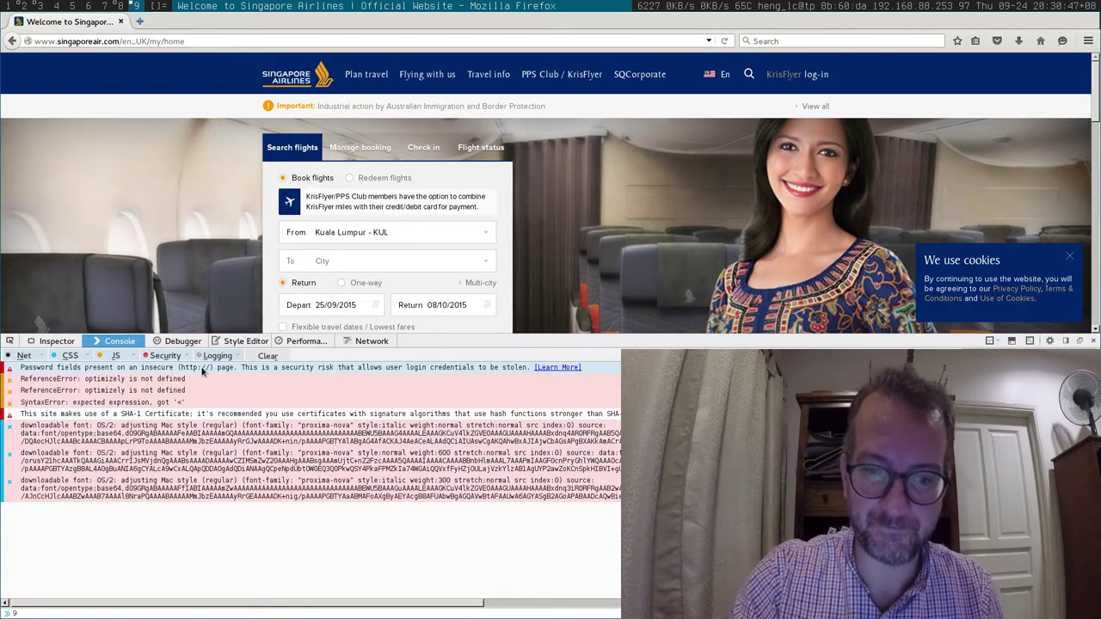
click(1093, 341)
Set the flight search's origin to Singapore (Changi Intl - SIN) and its destination to London (Heathrow).
click(341, 234)
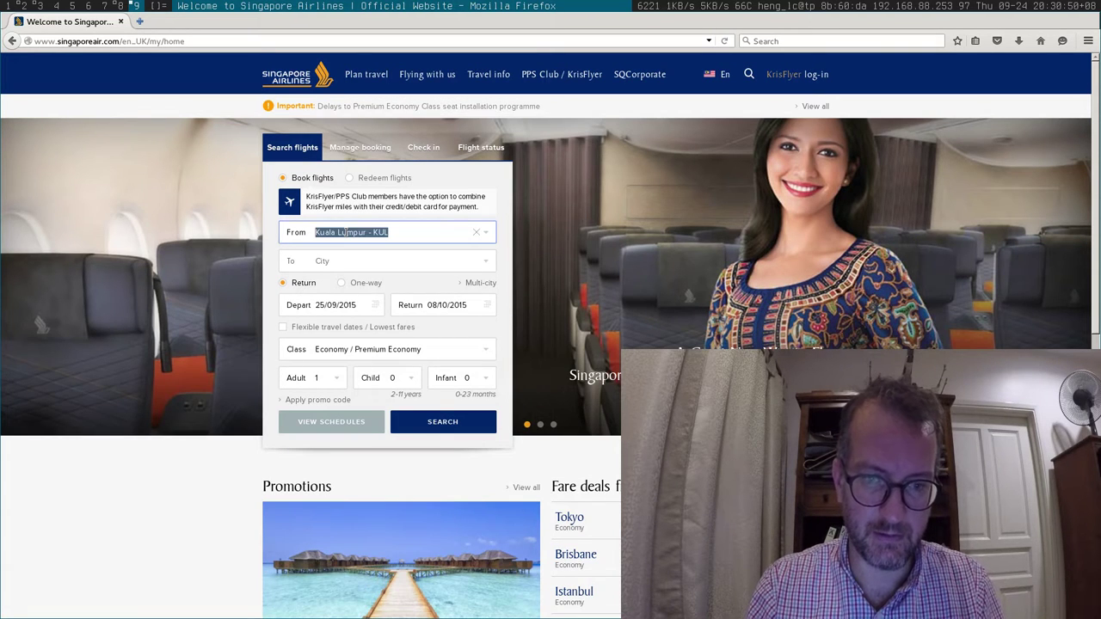
click(342, 232)
text(Sing)
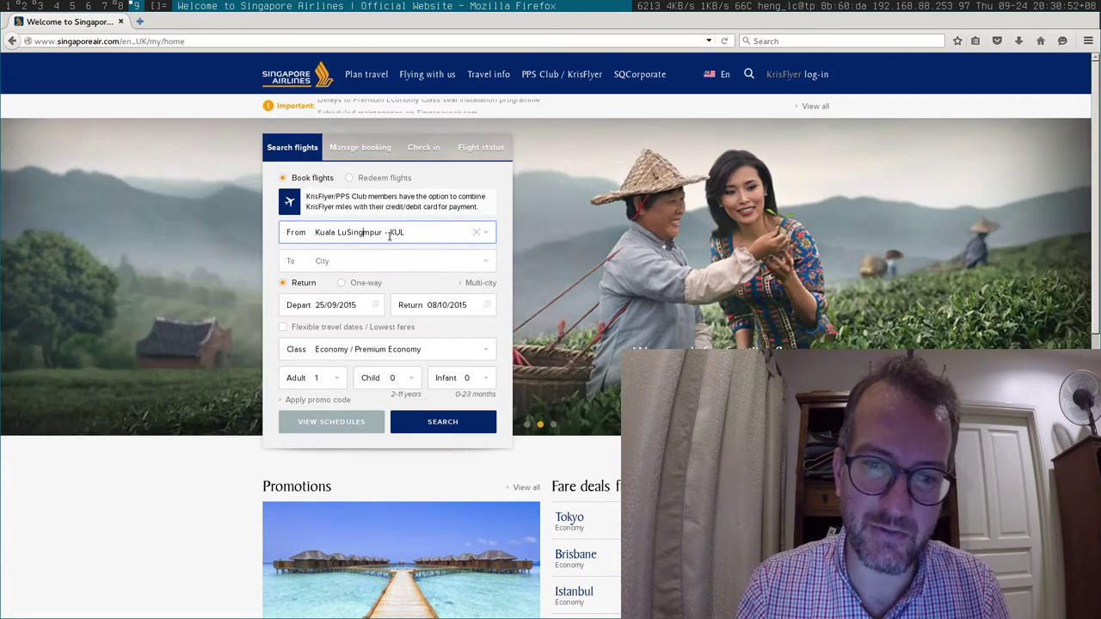
click(476, 232)
text(Singapore)
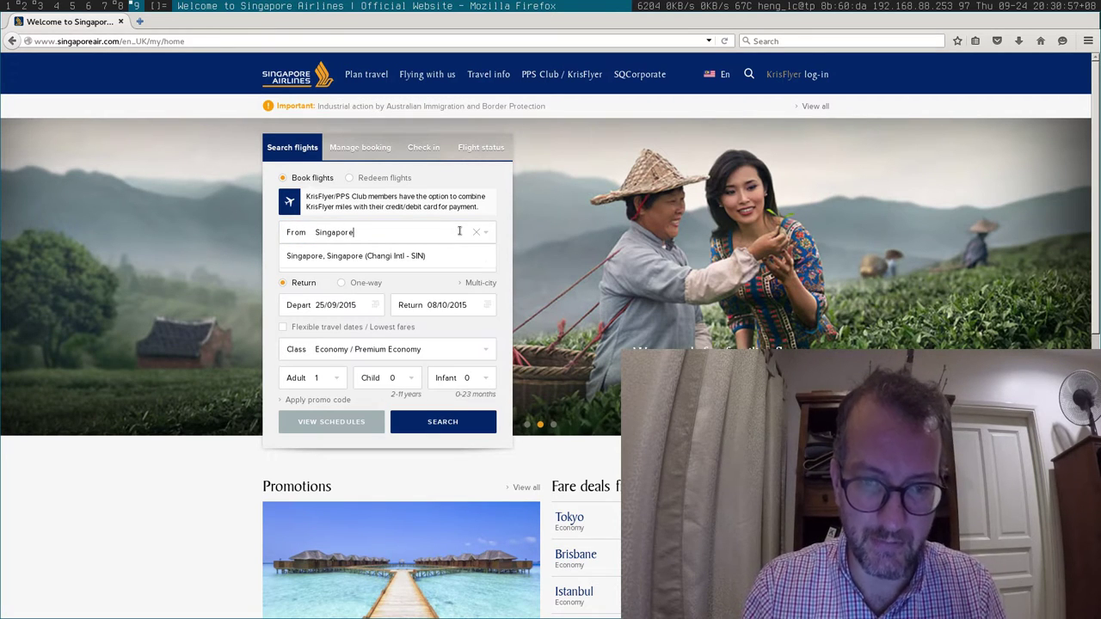
click(388, 252)
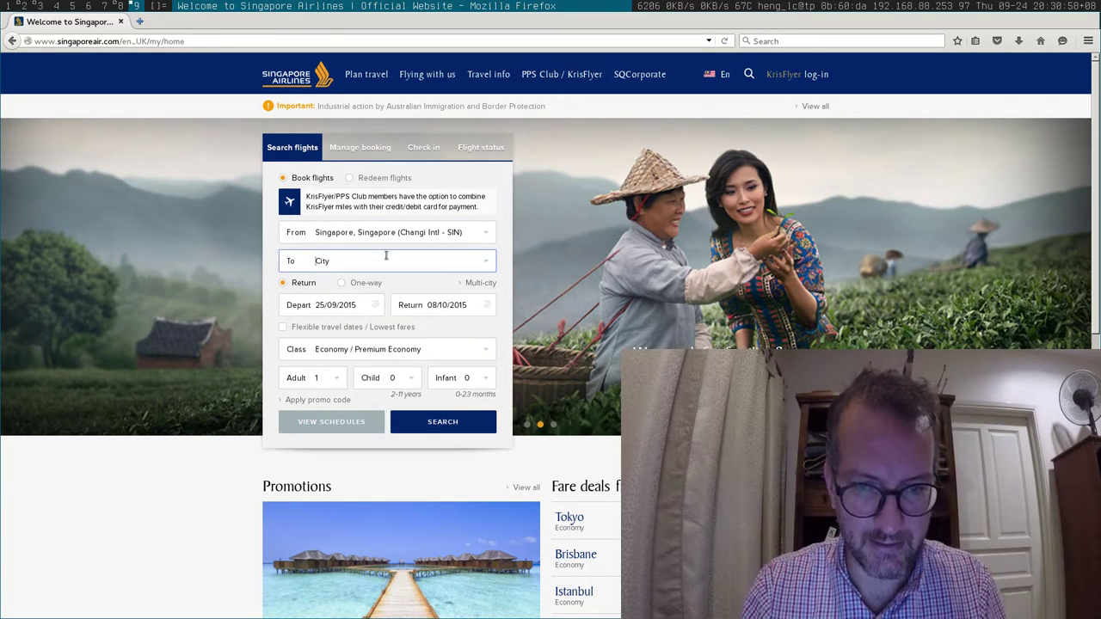
text(London)
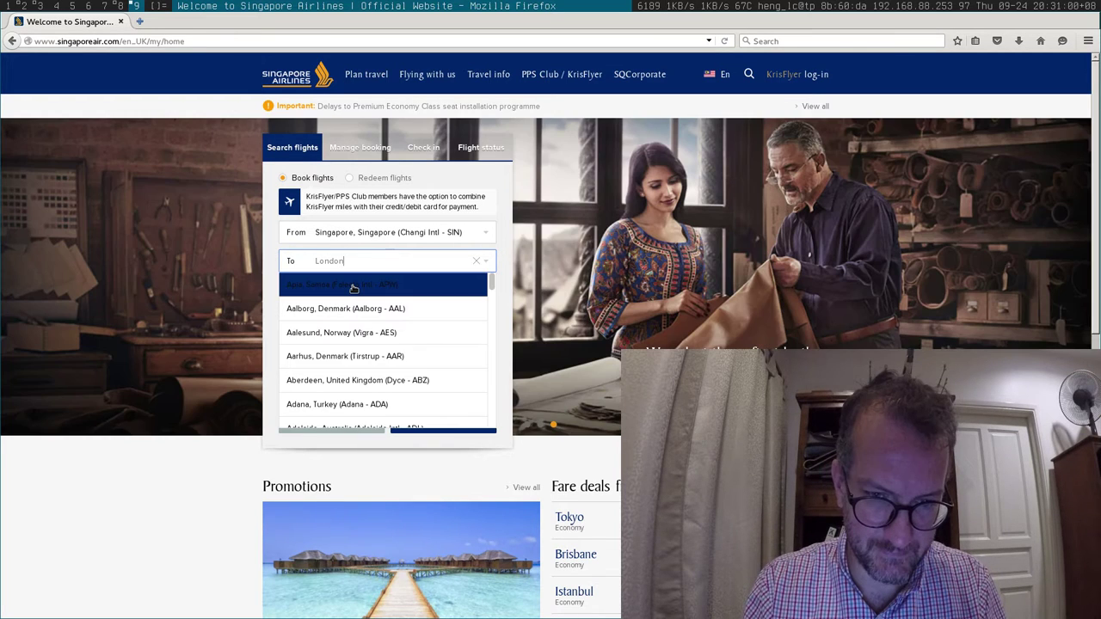
click(358, 307)
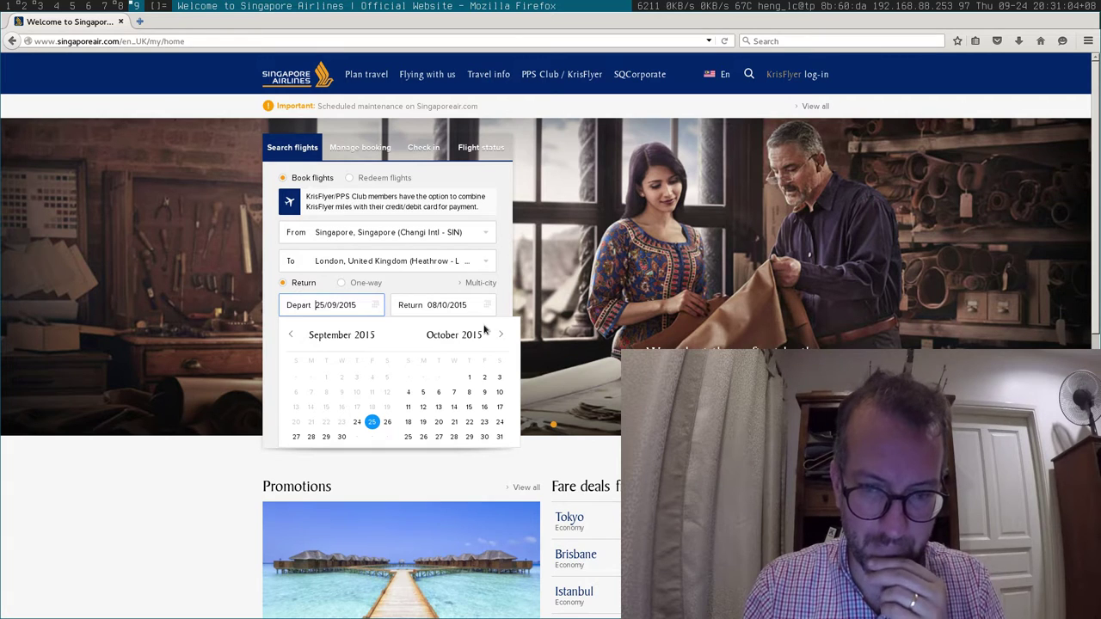
Set the departure date to 16/10/2015 and the return date to 13/11/2015, and search for flights.
click(485, 408)
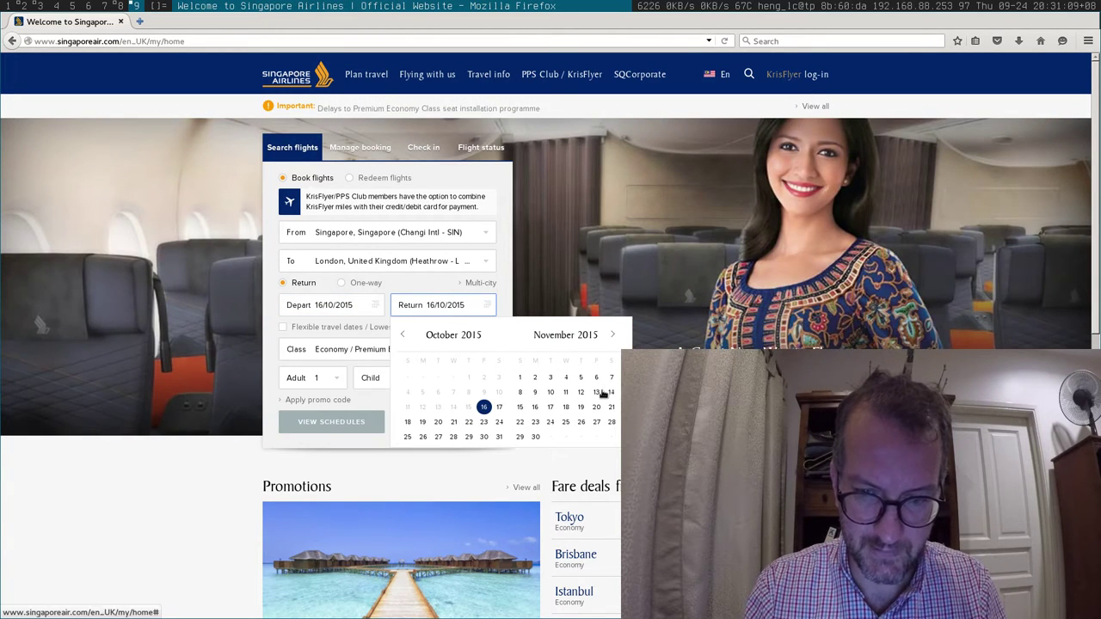
click(597, 392)
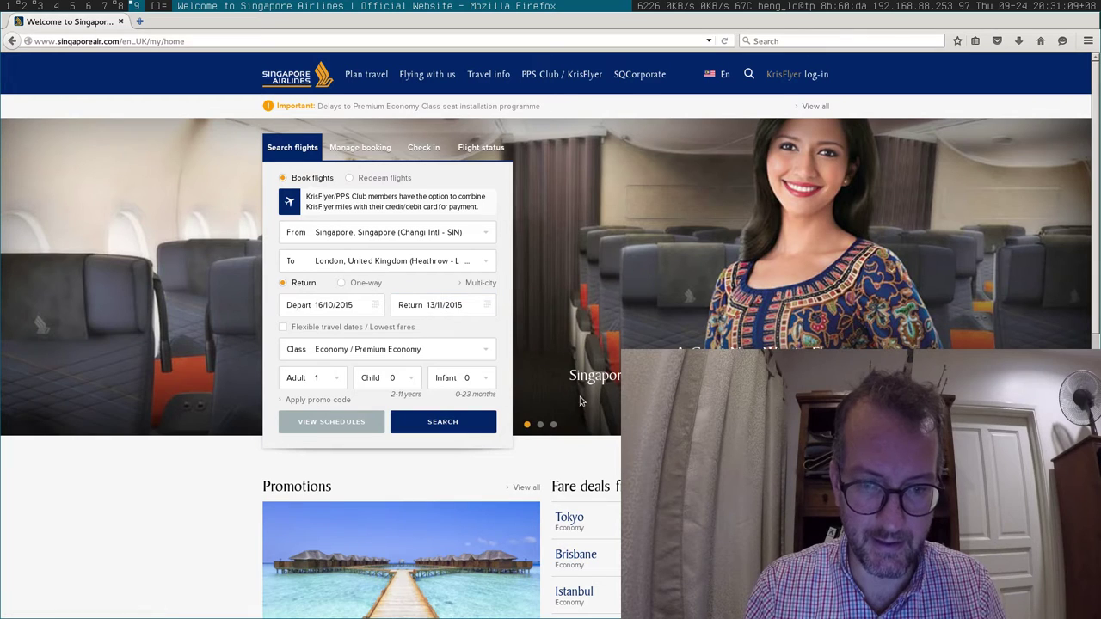
click(435, 424)
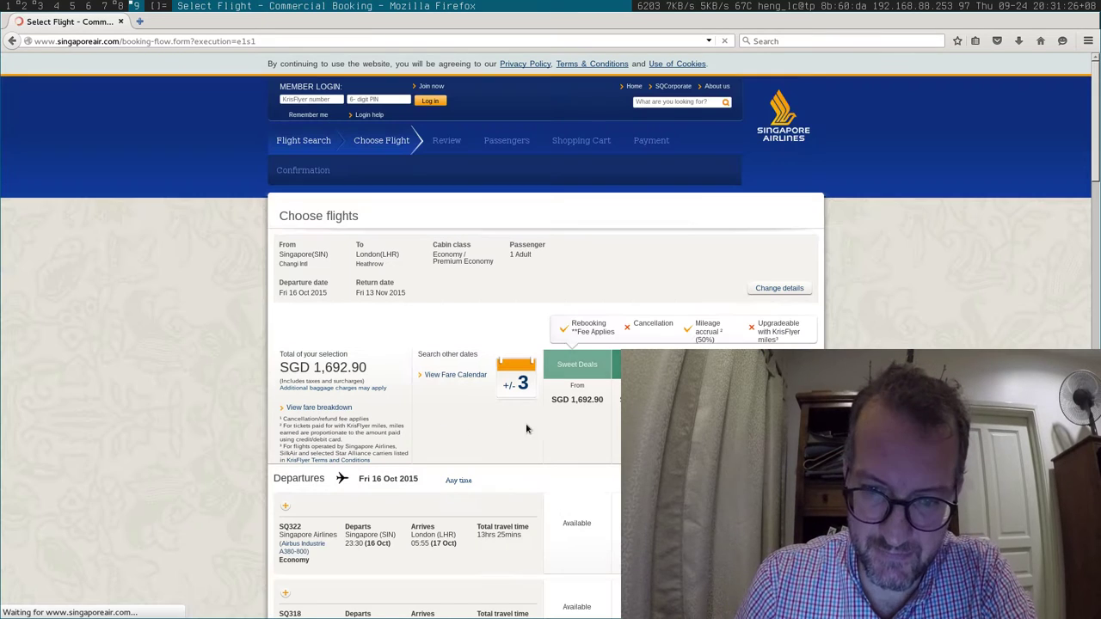
Filter both the Fri 16 Oct departures and the Fri 13 Nov returns to evening flights.
scroll(775, 203, down, 4)
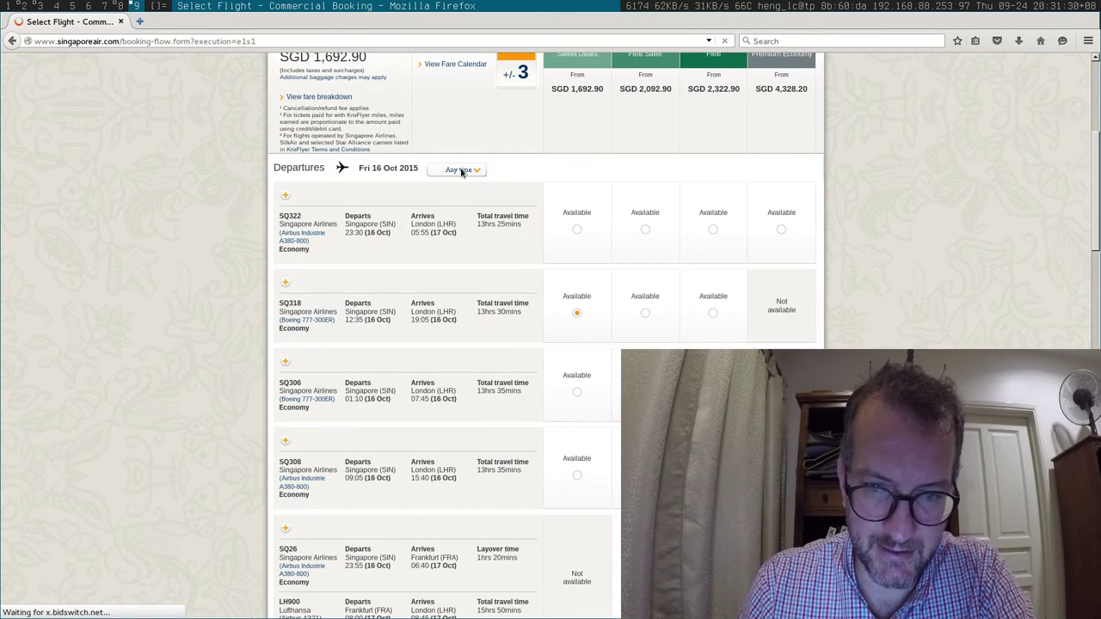
click(463, 171)
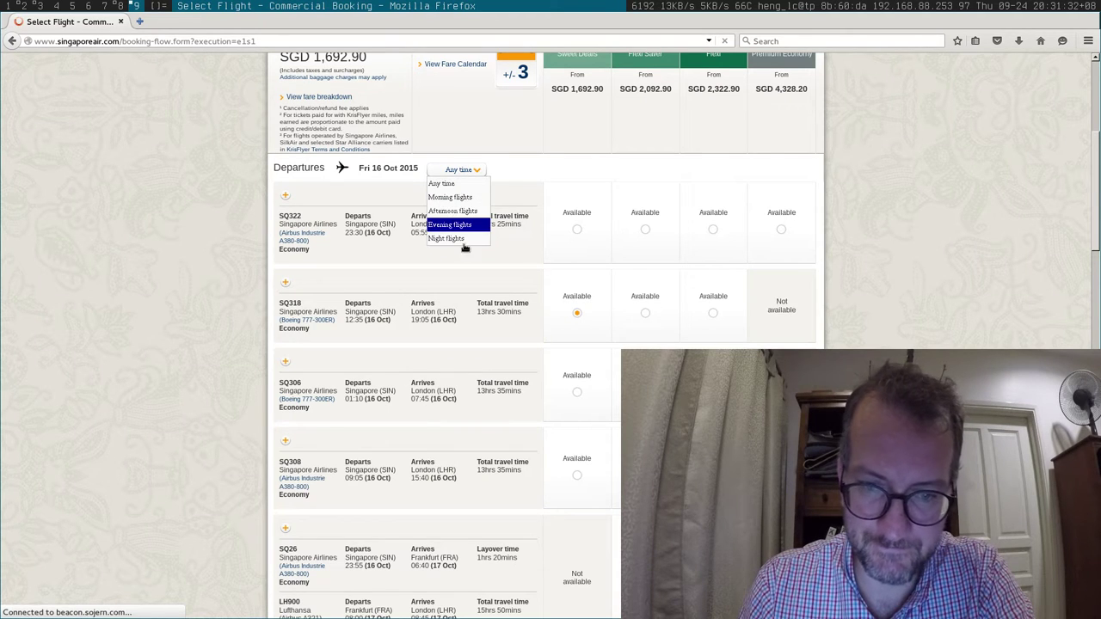
click(443, 225)
scroll(1088, 171, down, 10)
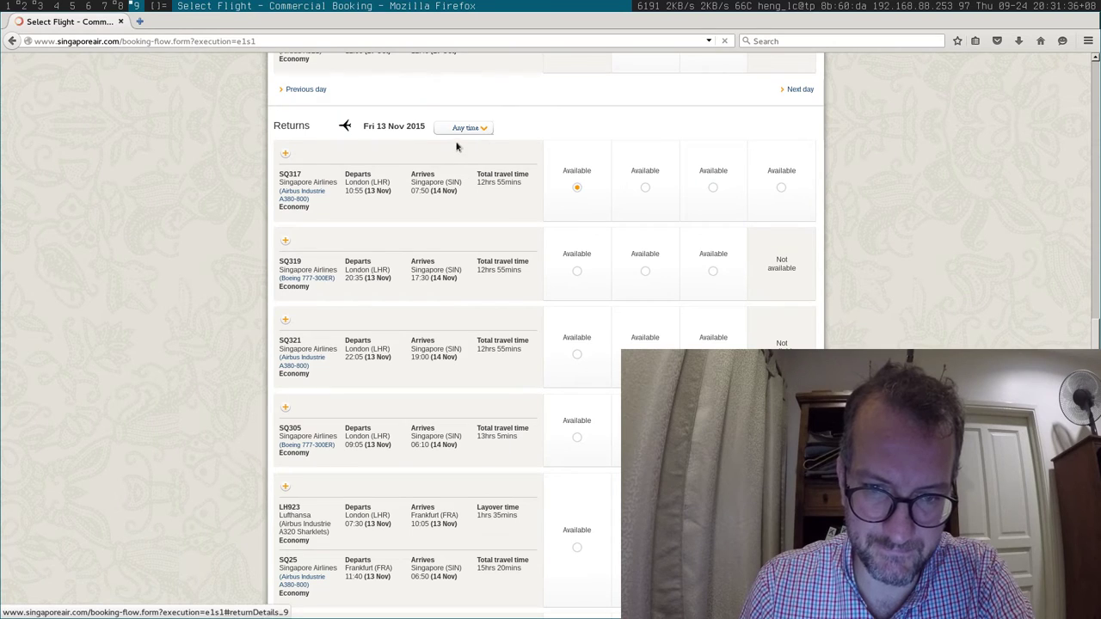
click(465, 128)
click(463, 179)
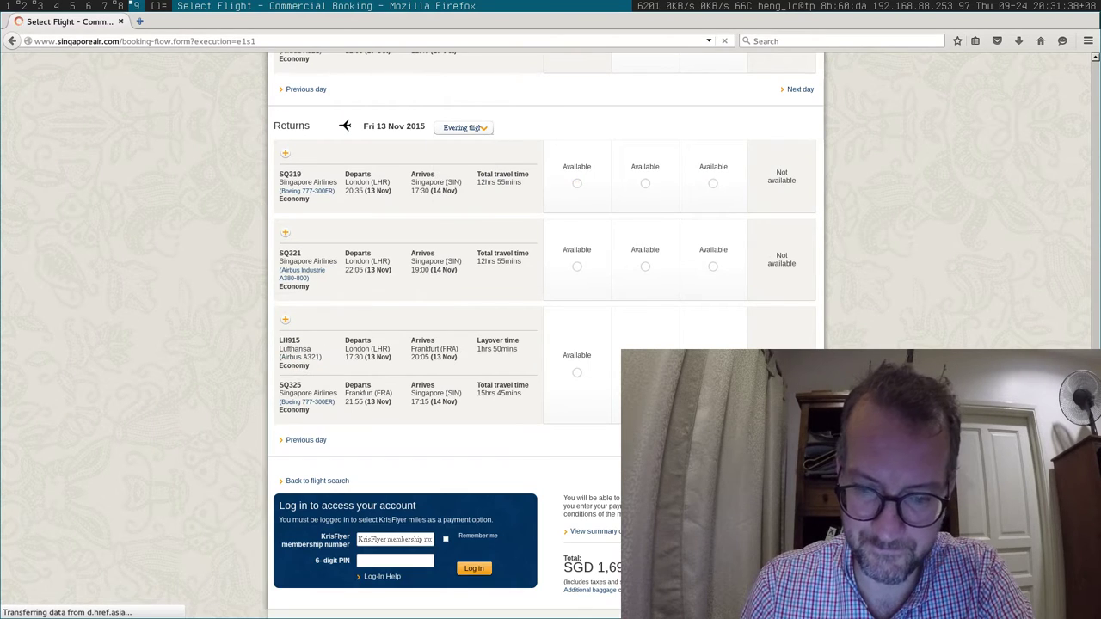
Review the evening flights and fare classes, and move the departure search on to the next day.
scroll(1089, 171, up, 10)
scroll(1089, 171, down, 1)
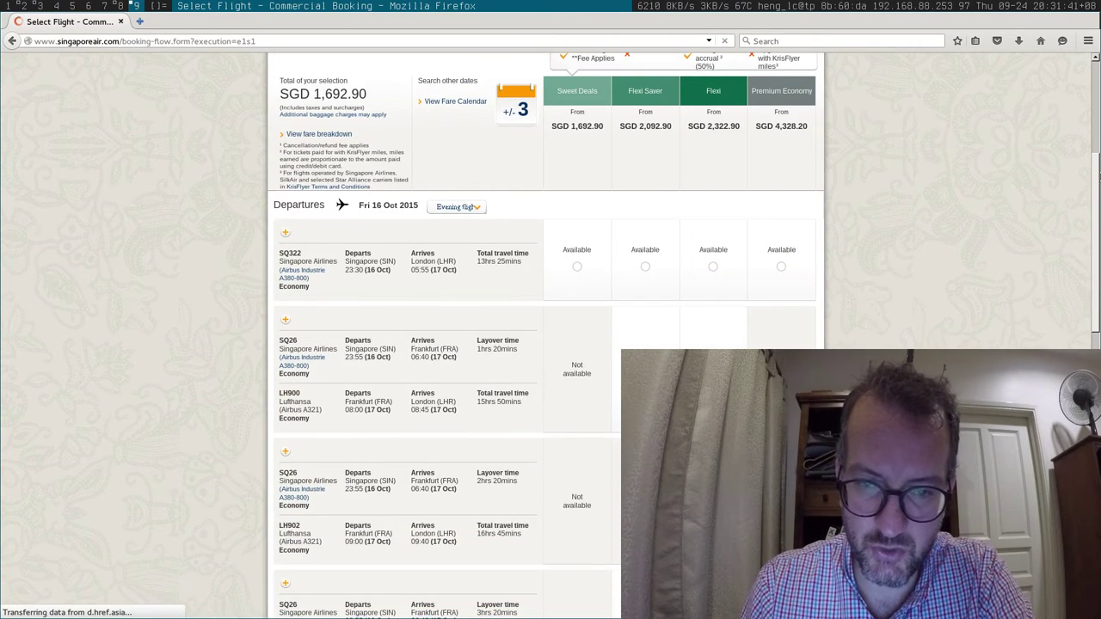
scroll(1089, 171, up, 2)
scroll(1089, 171, down, 1)
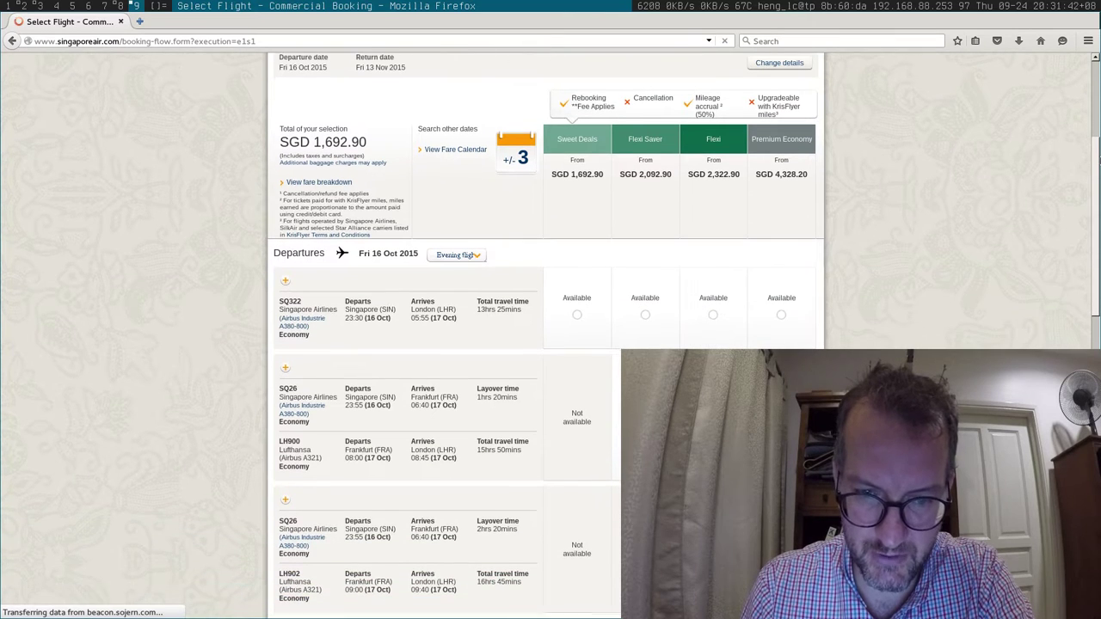
scroll(1089, 171, up, 2)
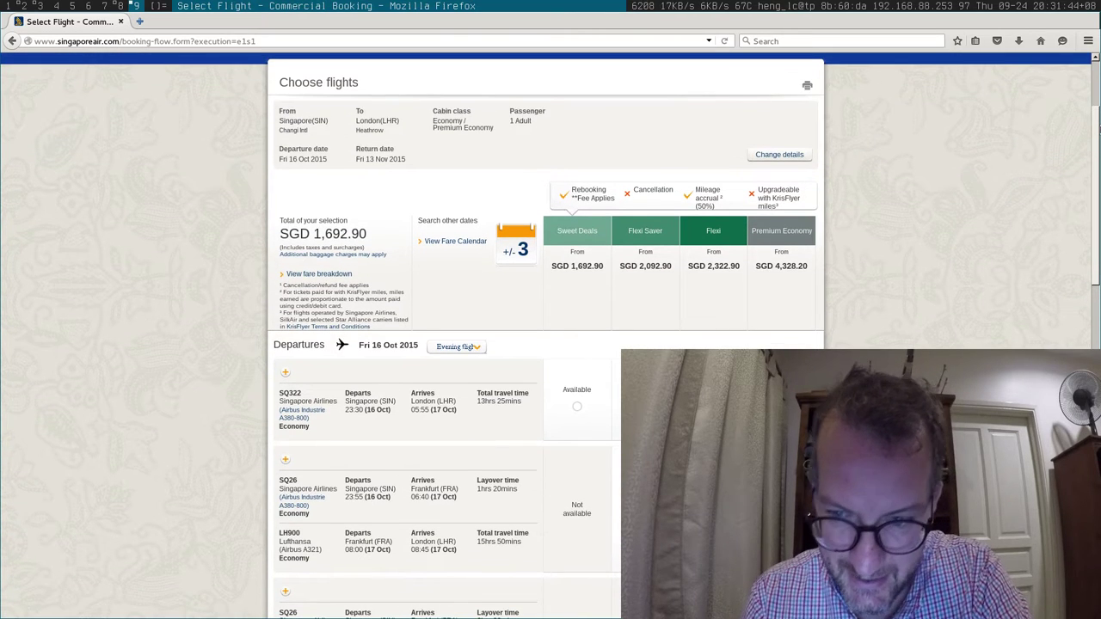
scroll(1089, 171, down, 2)
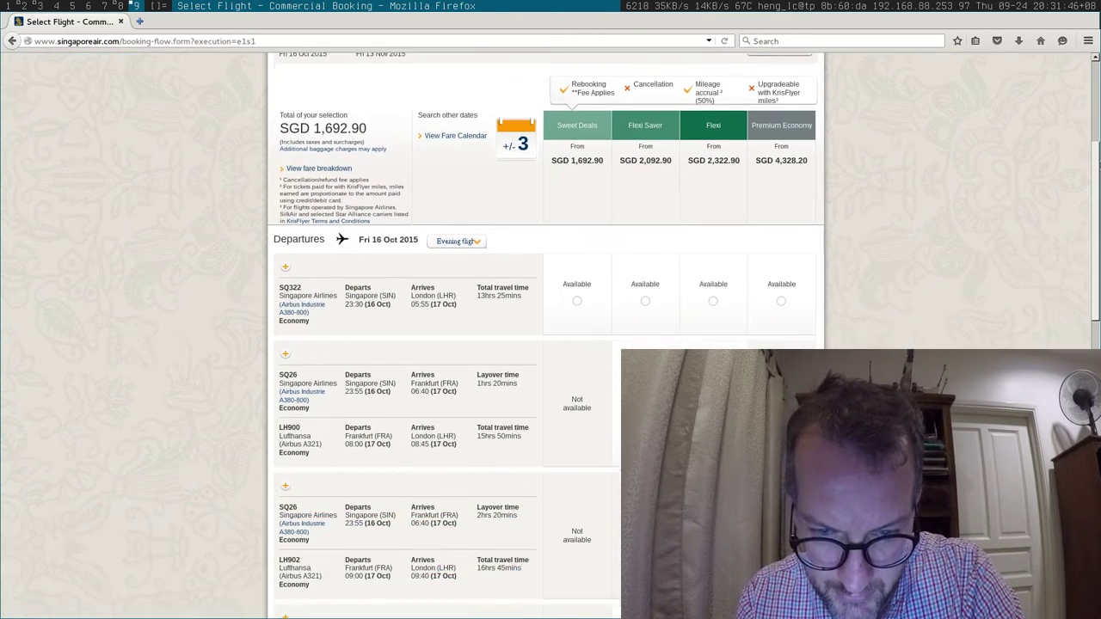
scroll(1089, 171, down, 8)
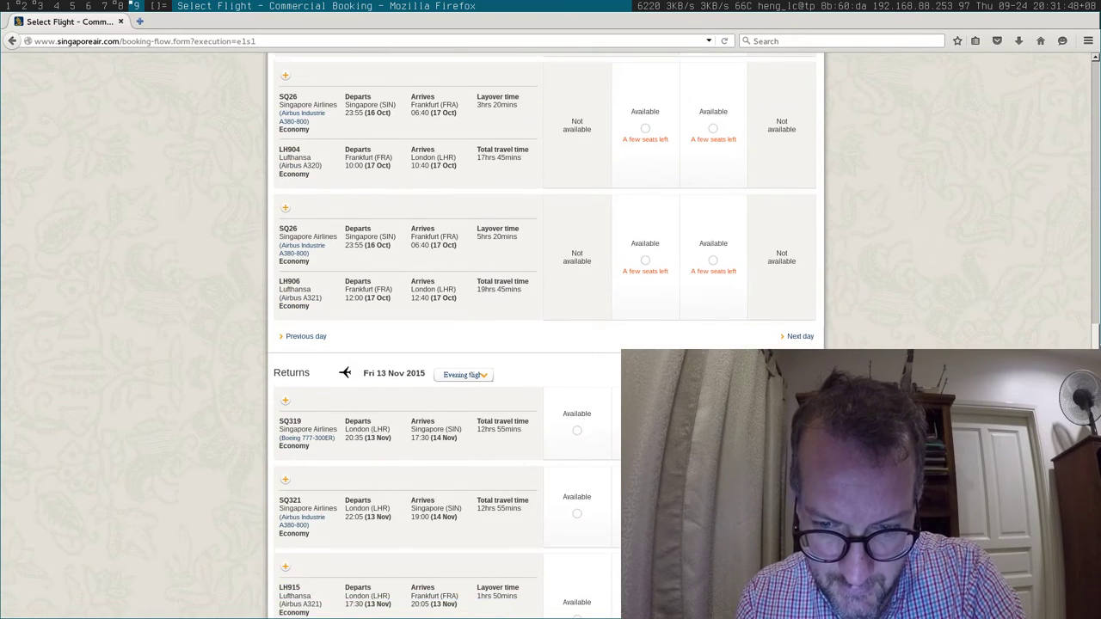
click(794, 327)
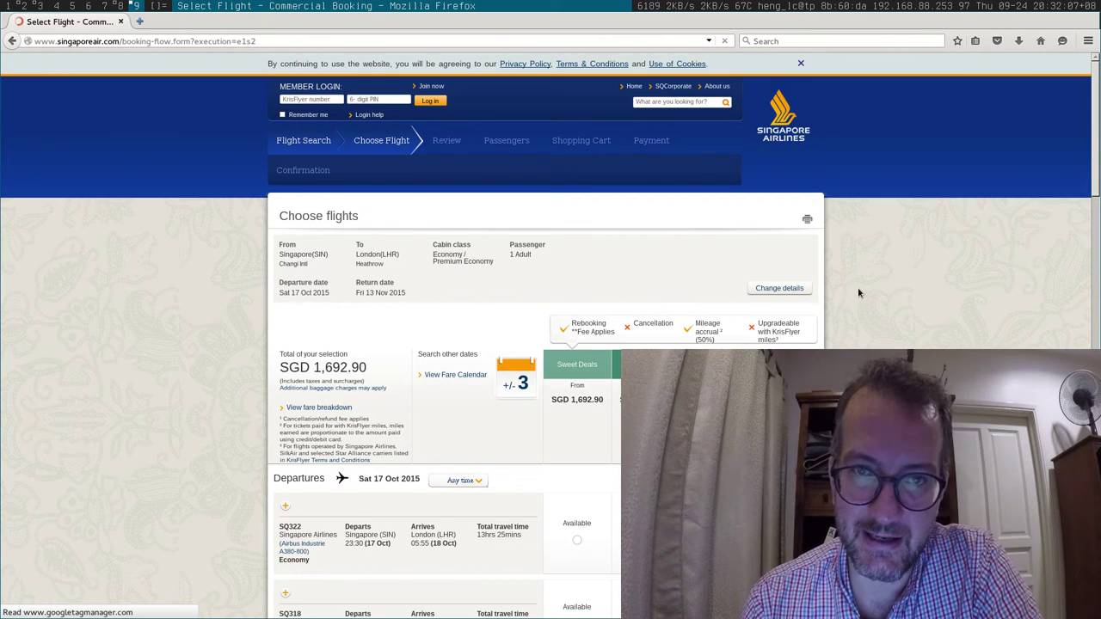
Examine the Sat 17 Oct departures, the Fri 13 Nov returns and the fares of each fare class.
scroll(1076, 216, down, 3)
scroll(550, 344, down, 2)
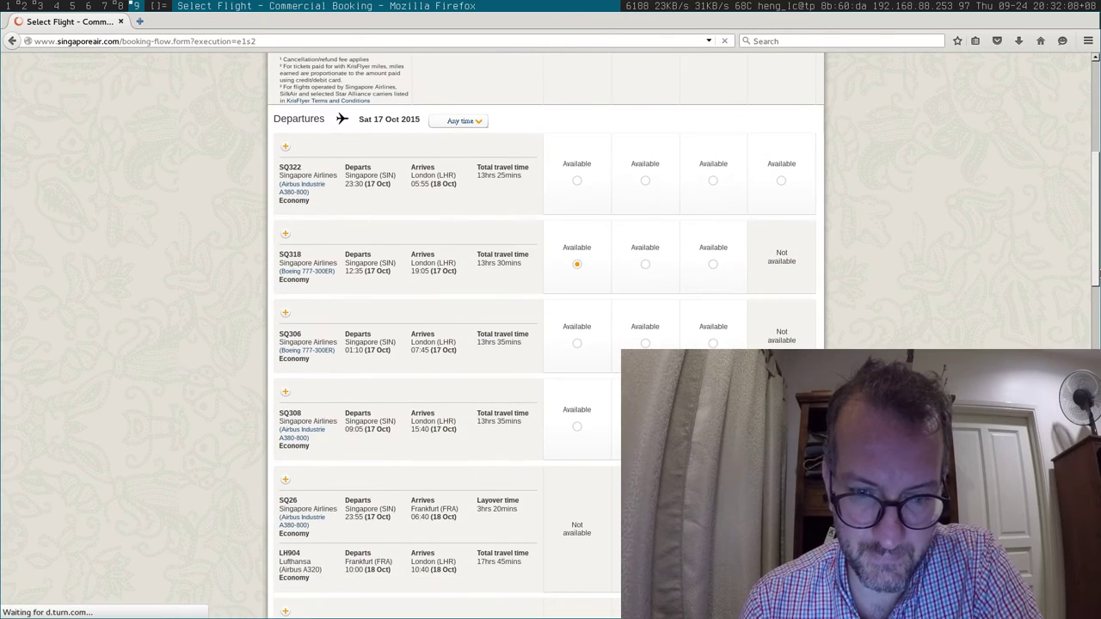
click(456, 145)
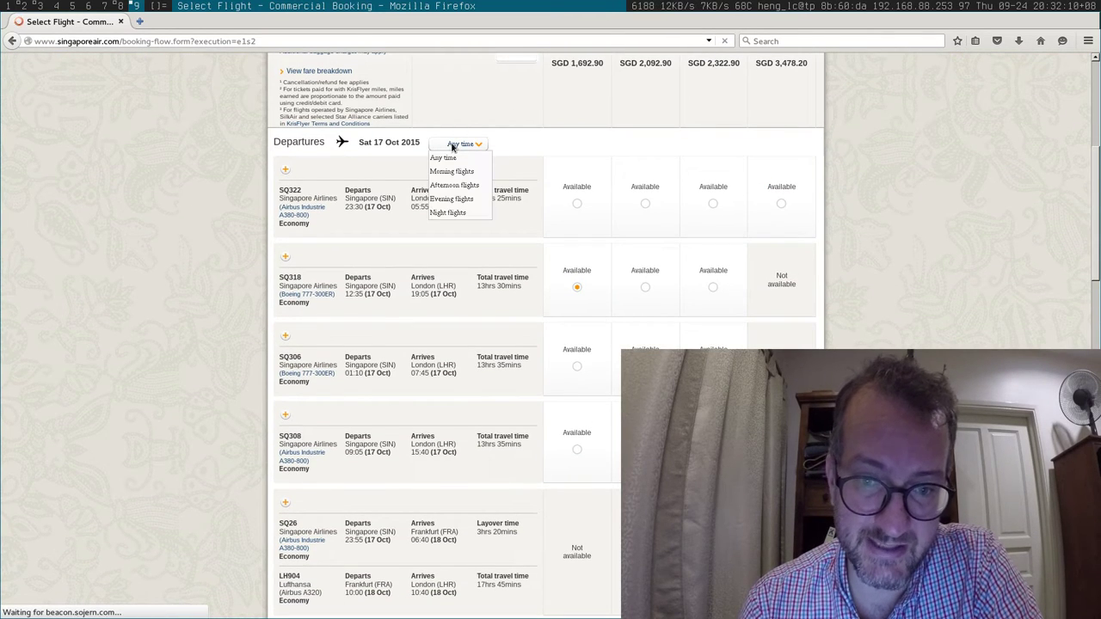
scroll(551, 344, down, 6)
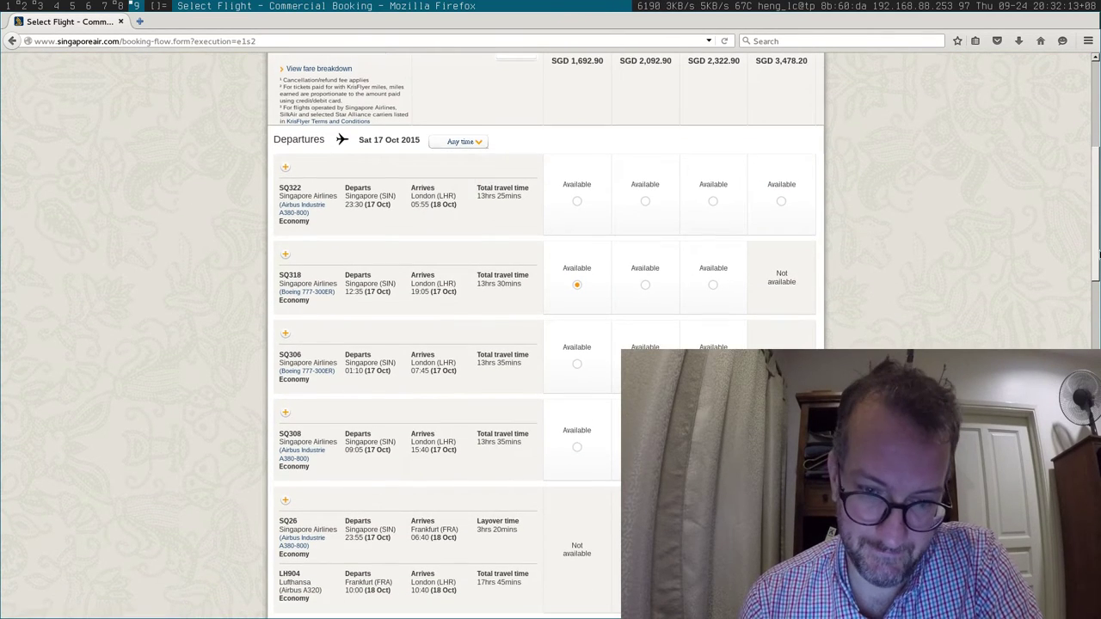
scroll(550, 344, down, 3)
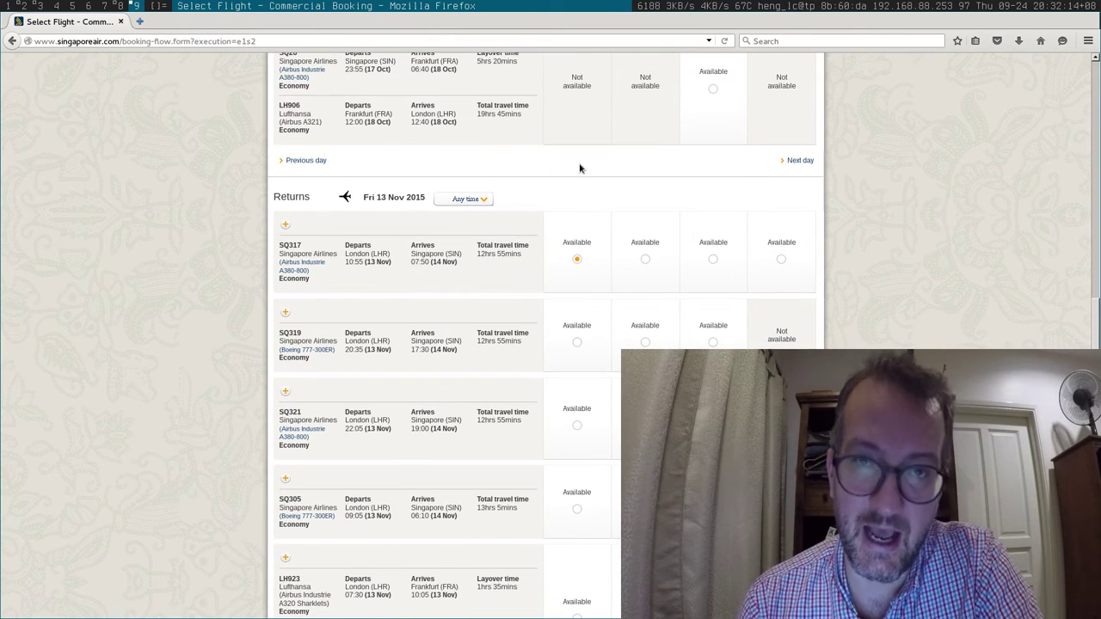
scroll(550, 344, down, 10)
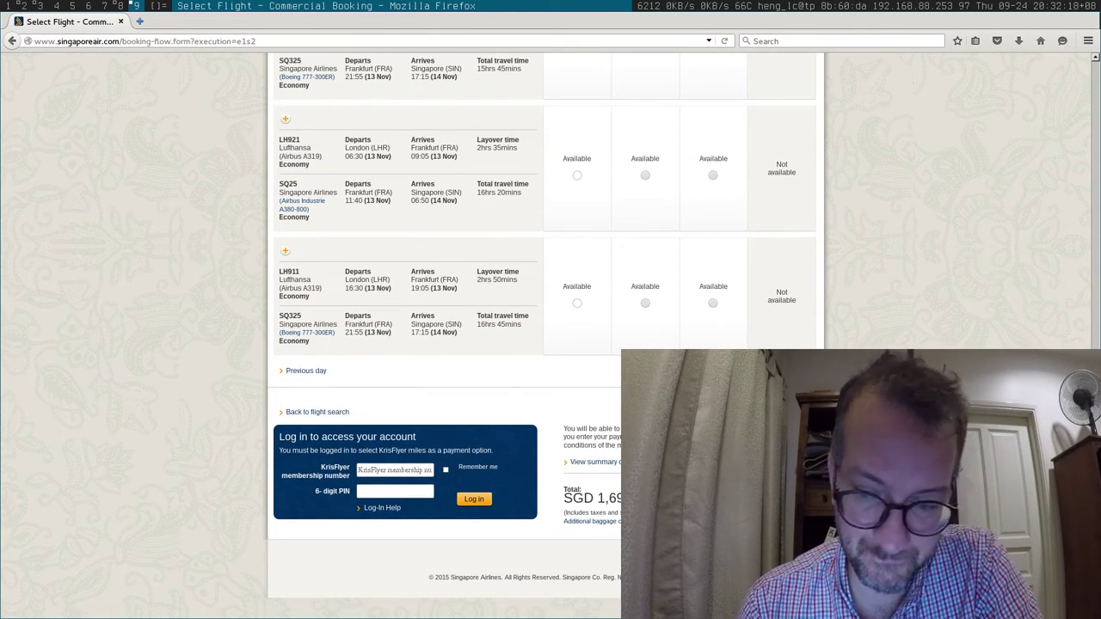
scroll(551, 336, up, 15)
scroll(551, 336, down, 1)
scroll(551, 344, down, 2)
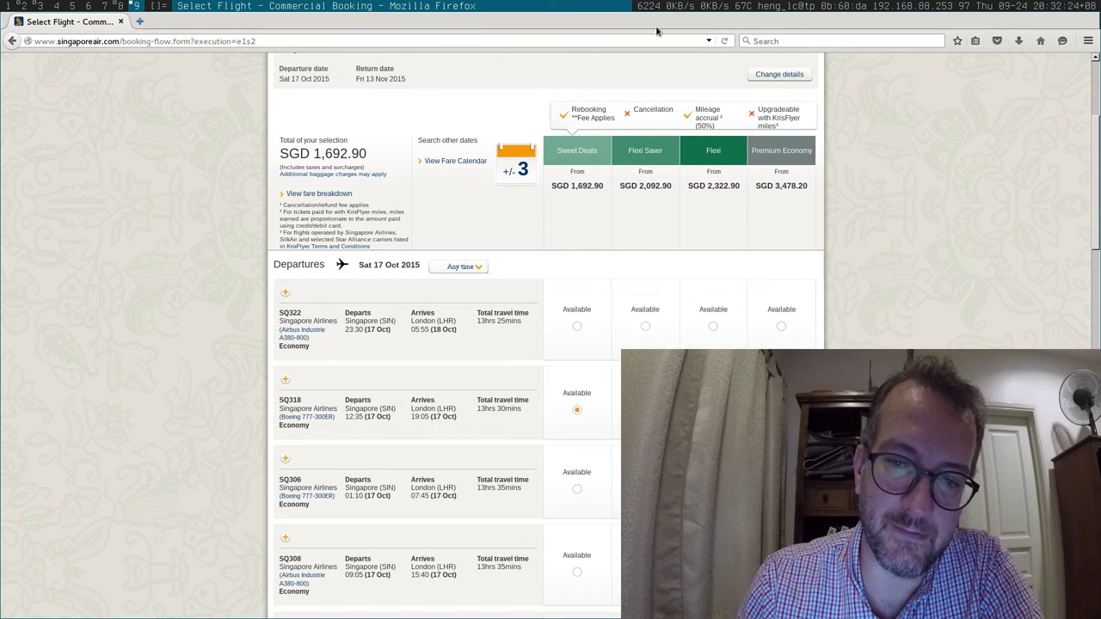
Open the fare calendar and select departing Sun, 18 Oct with return on Fri, 13 Nov.
click(472, 162)
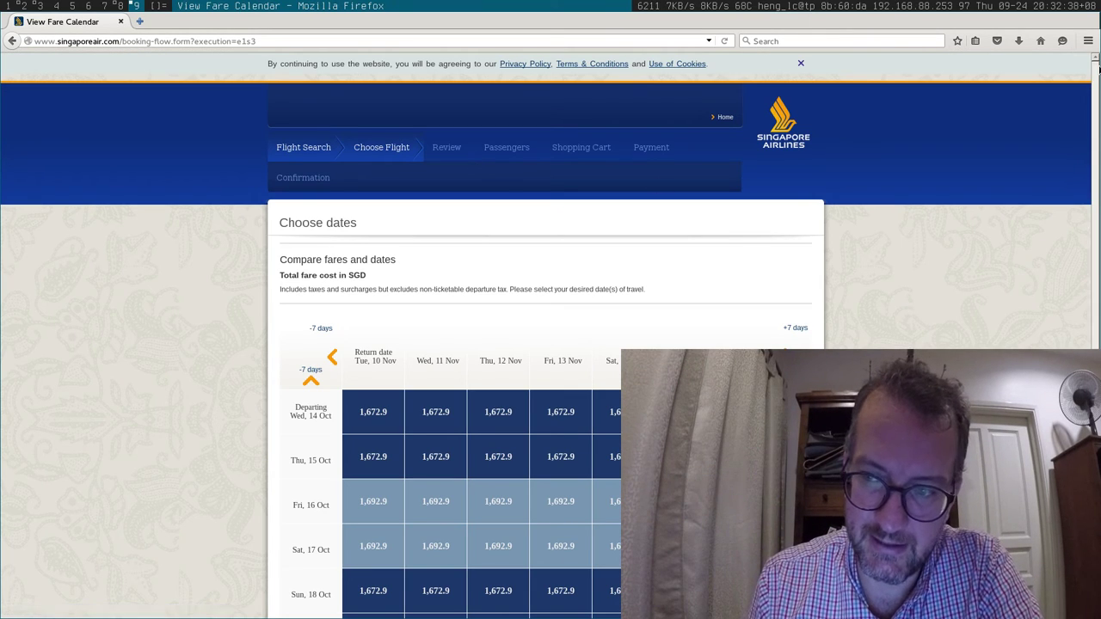
scroll(1096, 137, down, 3)
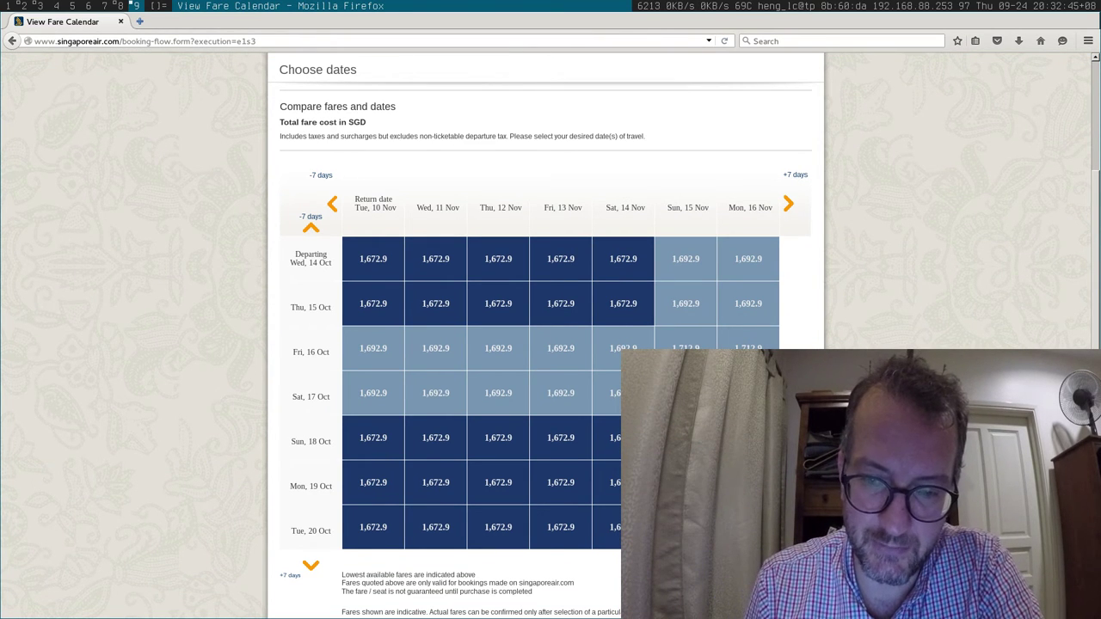
click(560, 441)
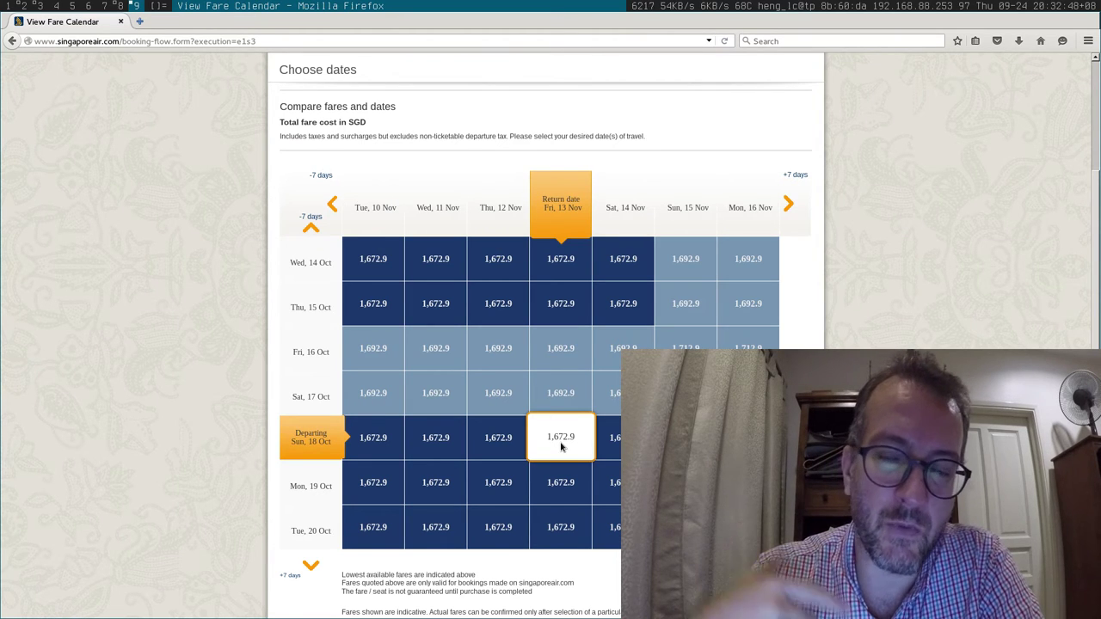